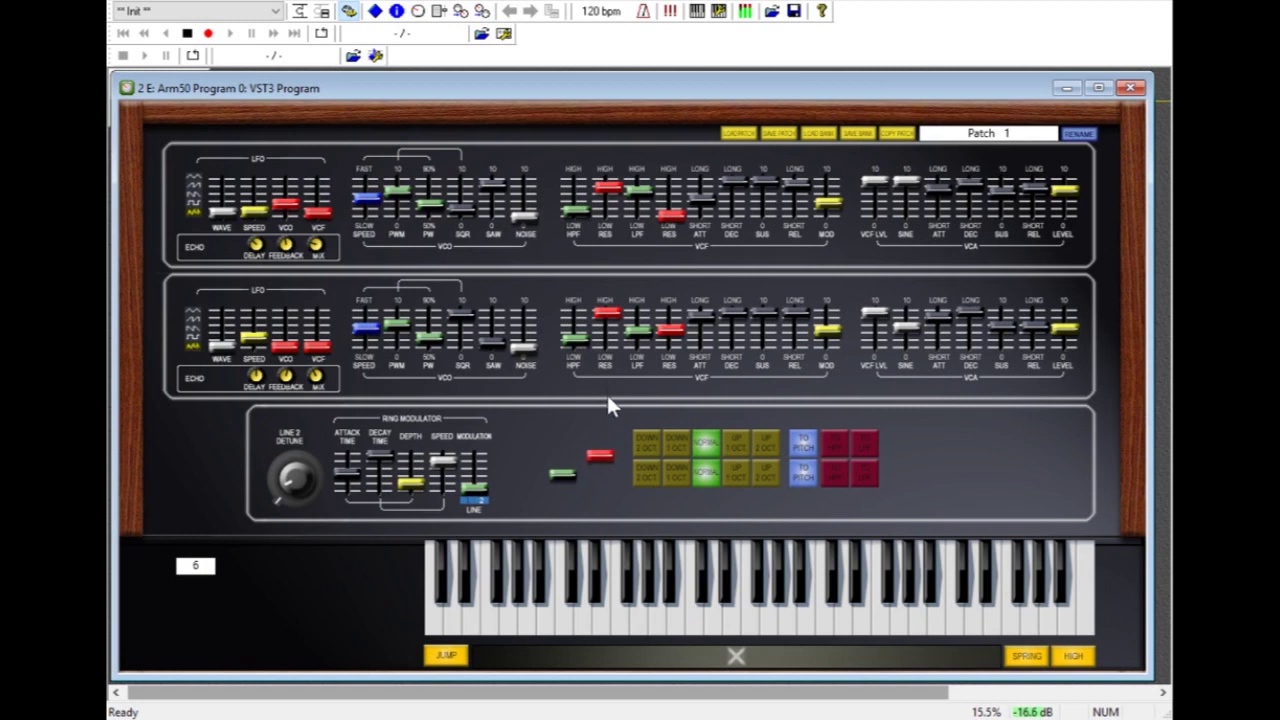
Raise the unlabelled green slider slightly and lower the unlabelled red slider beside it.
{"action": "left_click_drag", "start_coordinate": [569, 493], "coordinate": [575, 458]}
{"action": "left_click", "coordinate": [604, 471]}
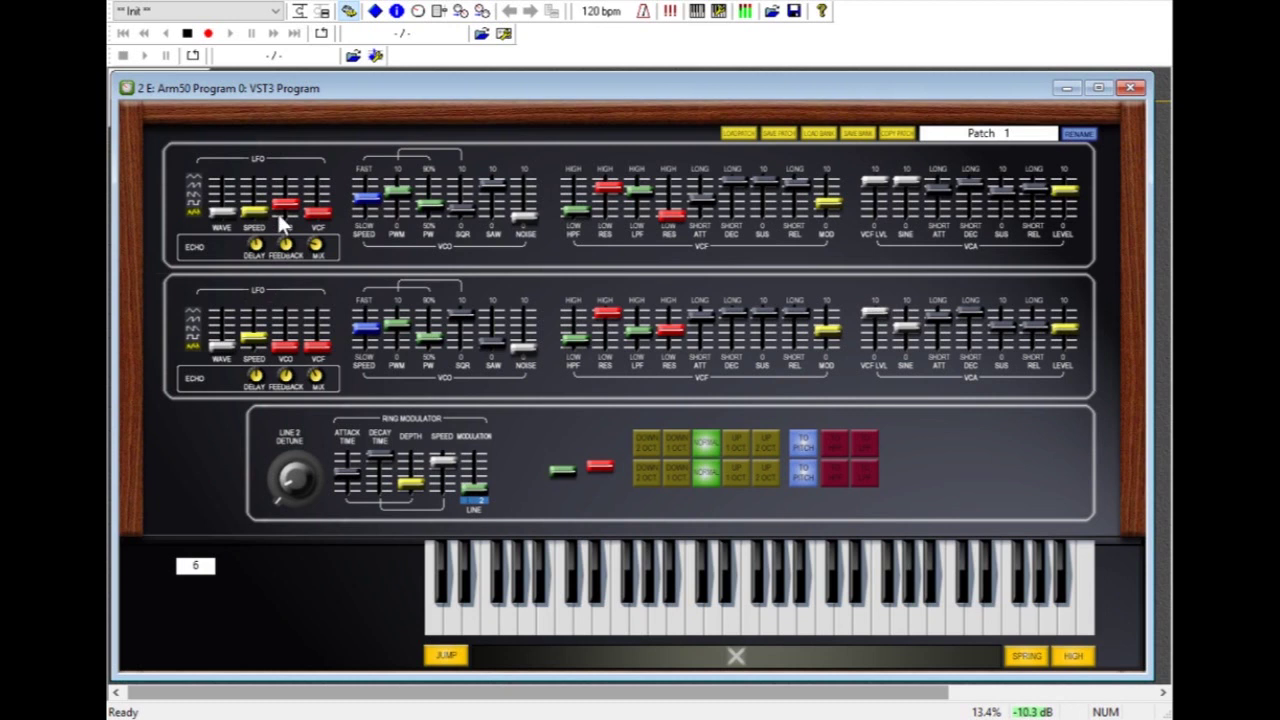
Raise LFO Wave to maximum and LFO Speed to mid-level or above on both lines, and raise line 2's LFO VCO amount slightly.
{"action": "left_click_drag", "start_coordinate": [286, 205], "coordinate": [232, 45]}
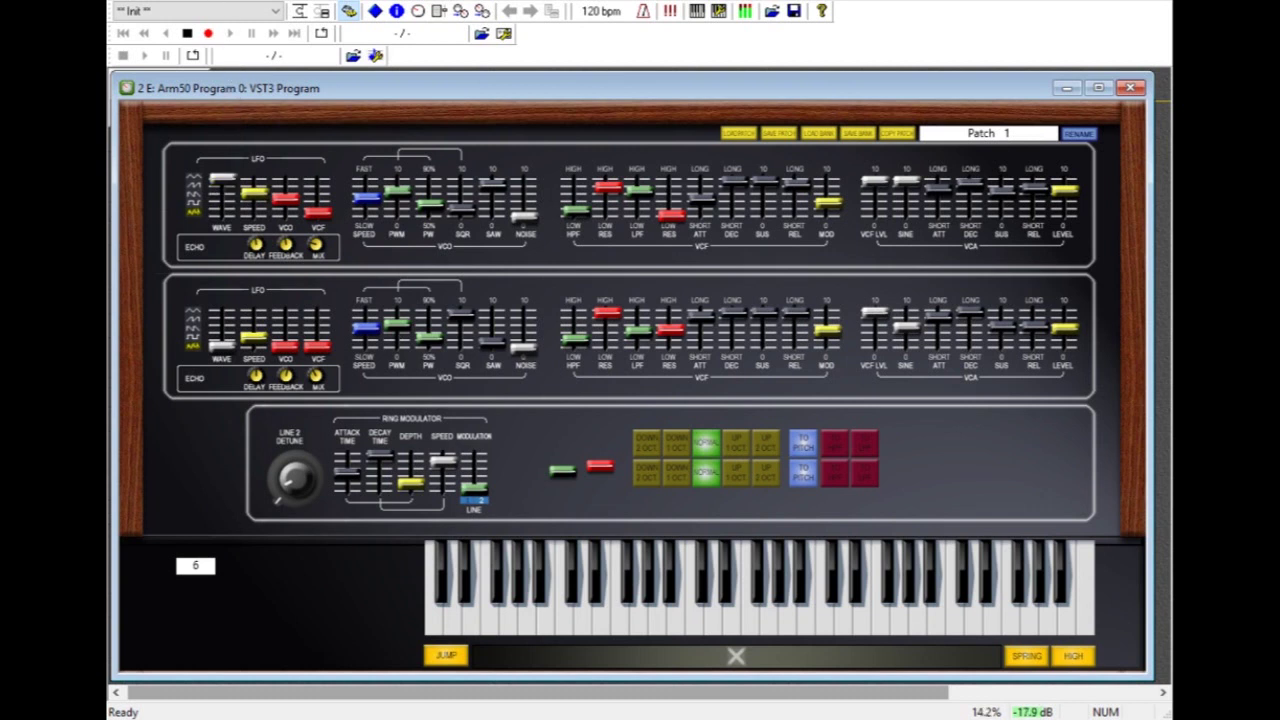
{"action": "left_click_drag", "start_coordinate": [229, 343], "coordinate": [230, 12]}
{"action": "left_click_drag", "start_coordinate": [263, 337], "coordinate": [260, 298]}
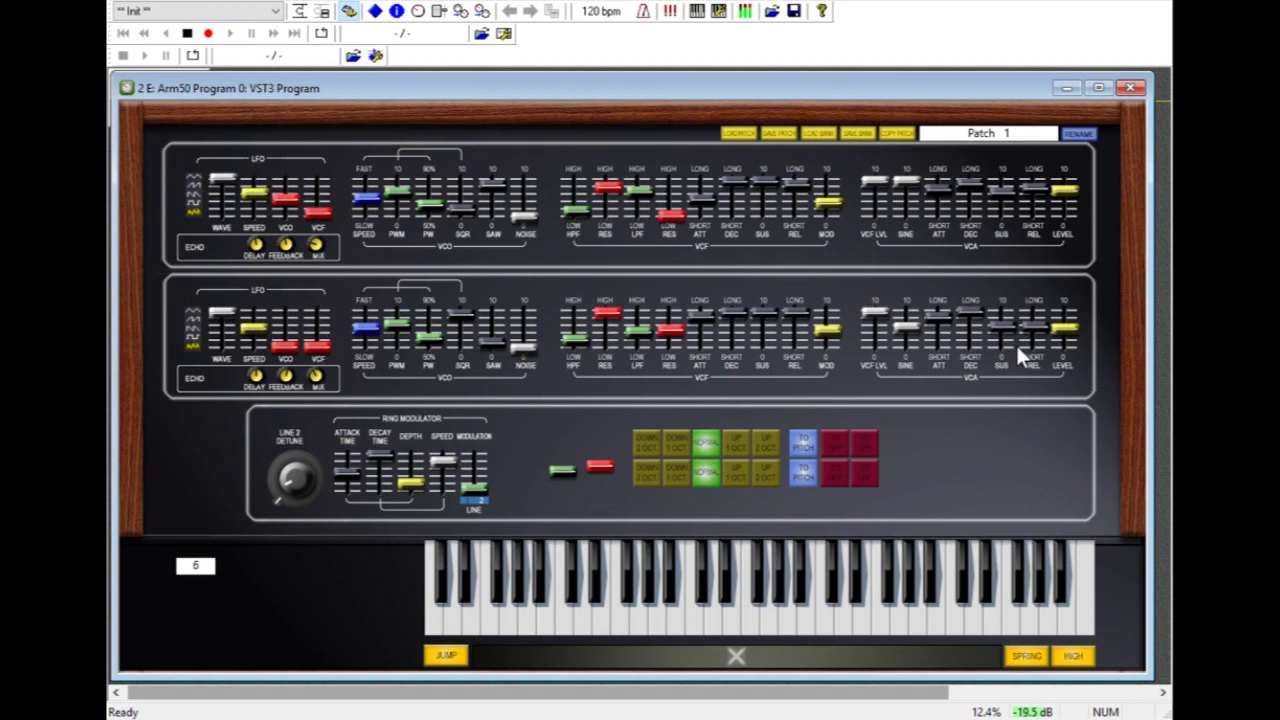
{"action": "left_click_drag", "start_coordinate": [290, 341], "coordinate": [294, 337]}
Raise line 1's VCO SQR level to maximum and lower its SAW level to the middle.
{"action": "left_click_drag", "start_coordinate": [468, 206], "coordinate": [468, 62]}
{"action": "left_click", "coordinate": [503, 204]}
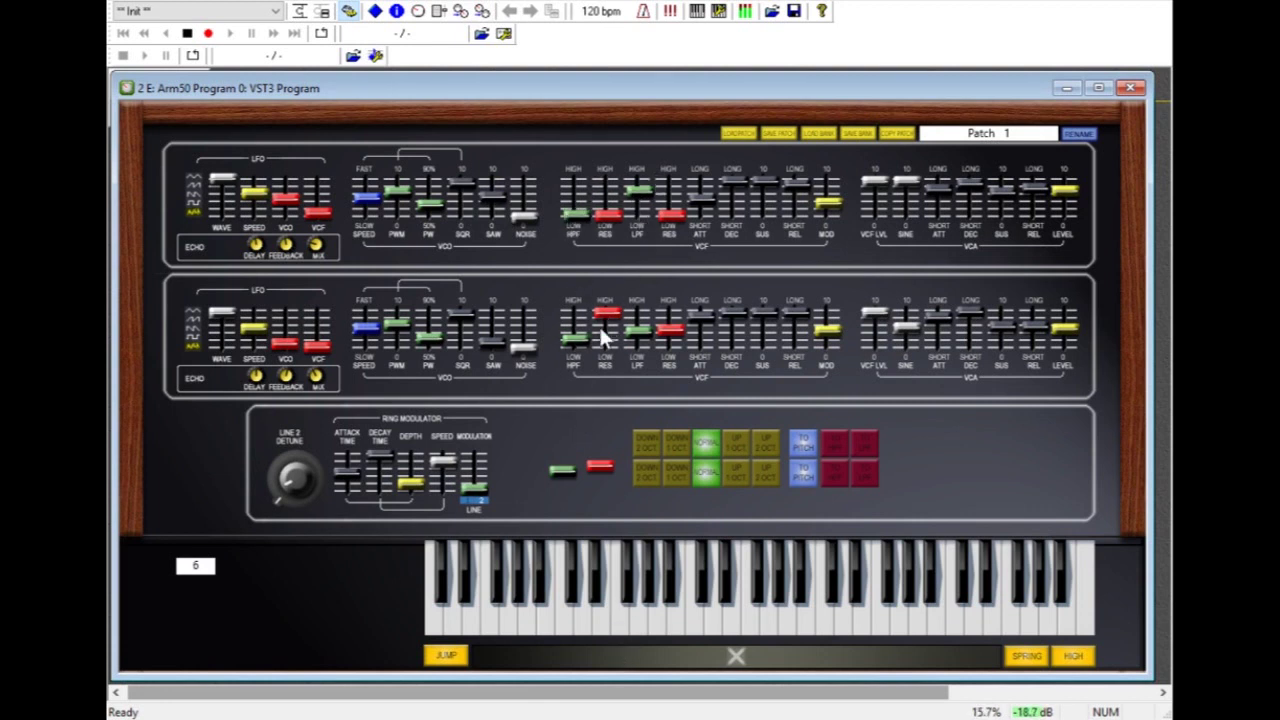
Lower the HPF resonance to minimum, raise line 2's LPF with its resonance reduced, and raise line 1's LPF resonance to mid-level.
{"action": "left_click_drag", "start_coordinate": [613, 318], "coordinate": [612, 332]}
{"action": "left_click_drag", "start_coordinate": [671, 327], "coordinate": [672, 383]}
{"action": "left_click_drag", "start_coordinate": [613, 322], "coordinate": [614, 569]}
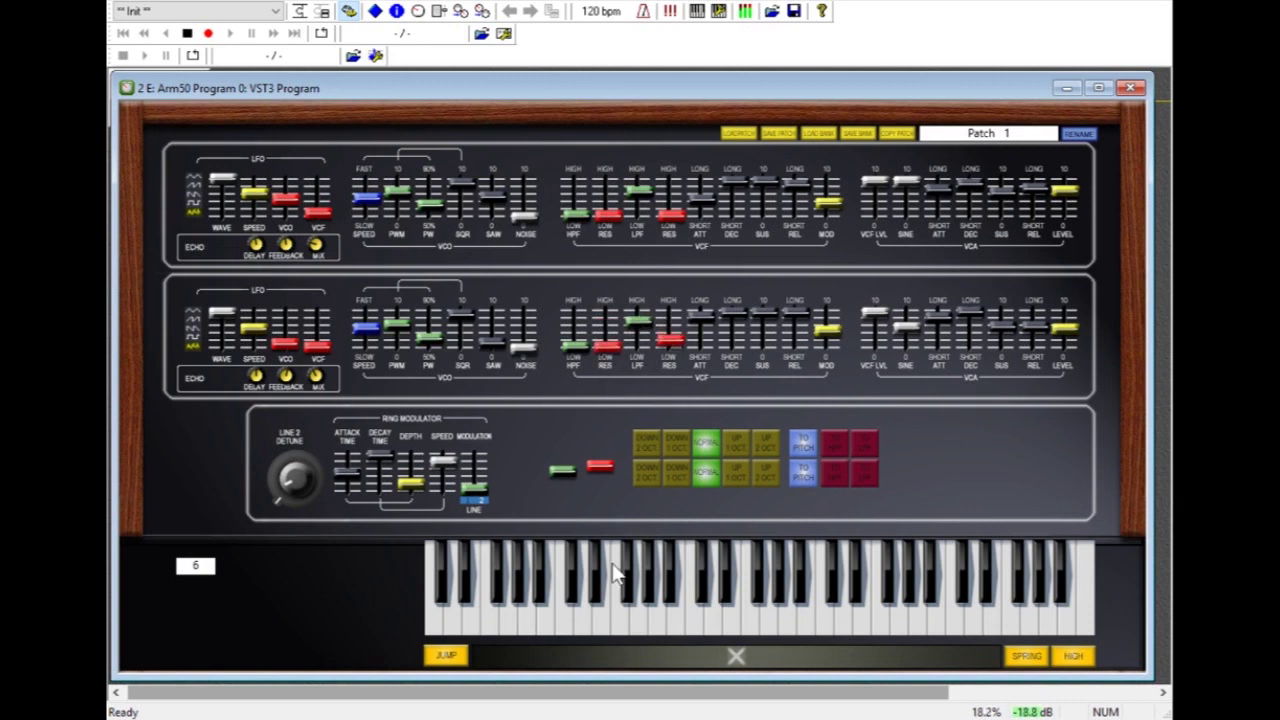
{"action": "left_click_drag", "start_coordinate": [674, 220], "coordinate": [679, 143]}
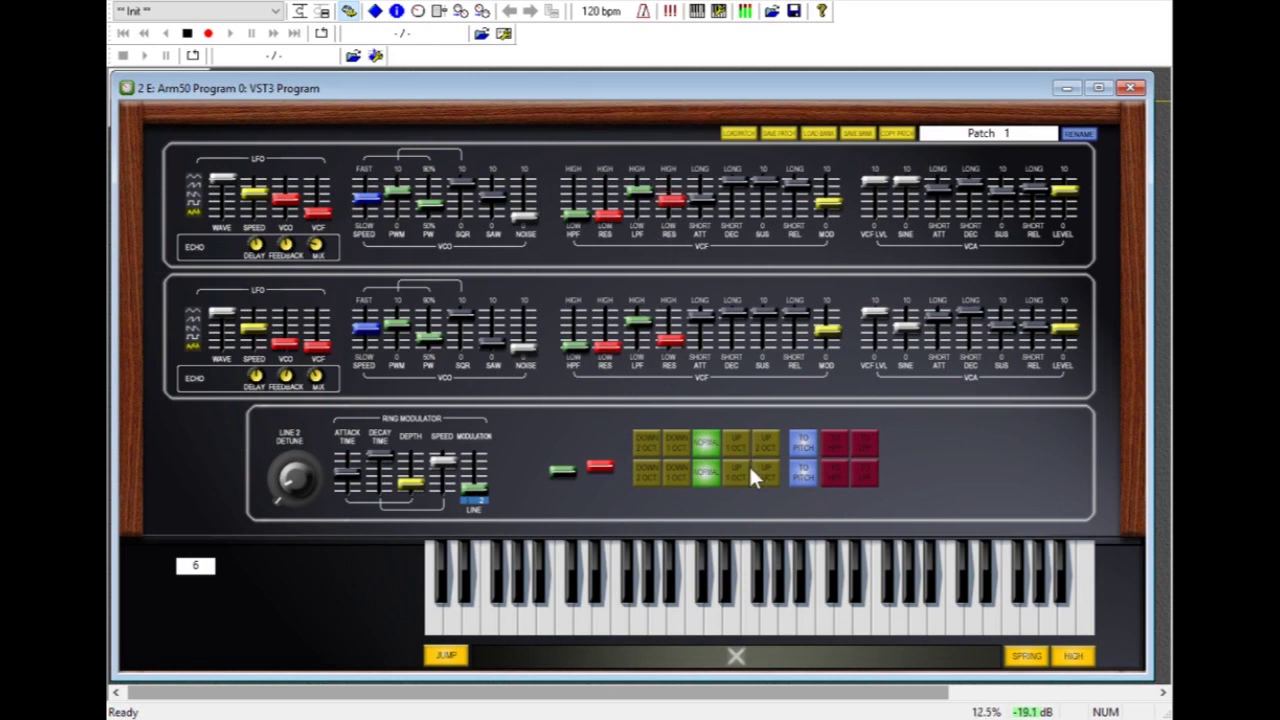
Transpose line 1 down 1 octave, set the ribbon range to Low and sweep the ribbon in both directions.
{"action": "left_click", "coordinate": [684, 441]}
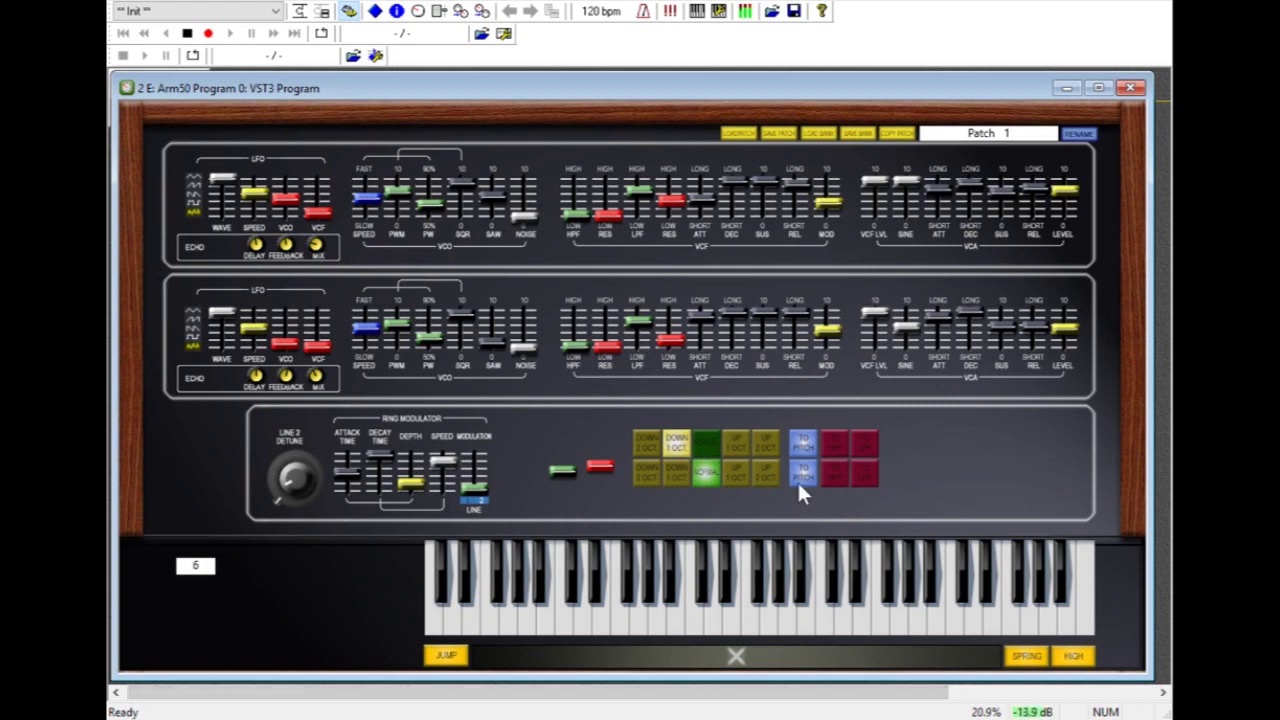
{"action": "left_click", "coordinate": [1072, 658]}
{"action": "mouse_move", "coordinate": [737, 657]}
{"action": "left_mouse_down"}
{"action": "mouse_move", "coordinate": [797, 658]}
{"action": "mouse_move", "coordinate": [863, 626]}
{"action": "left_mouse_up"}
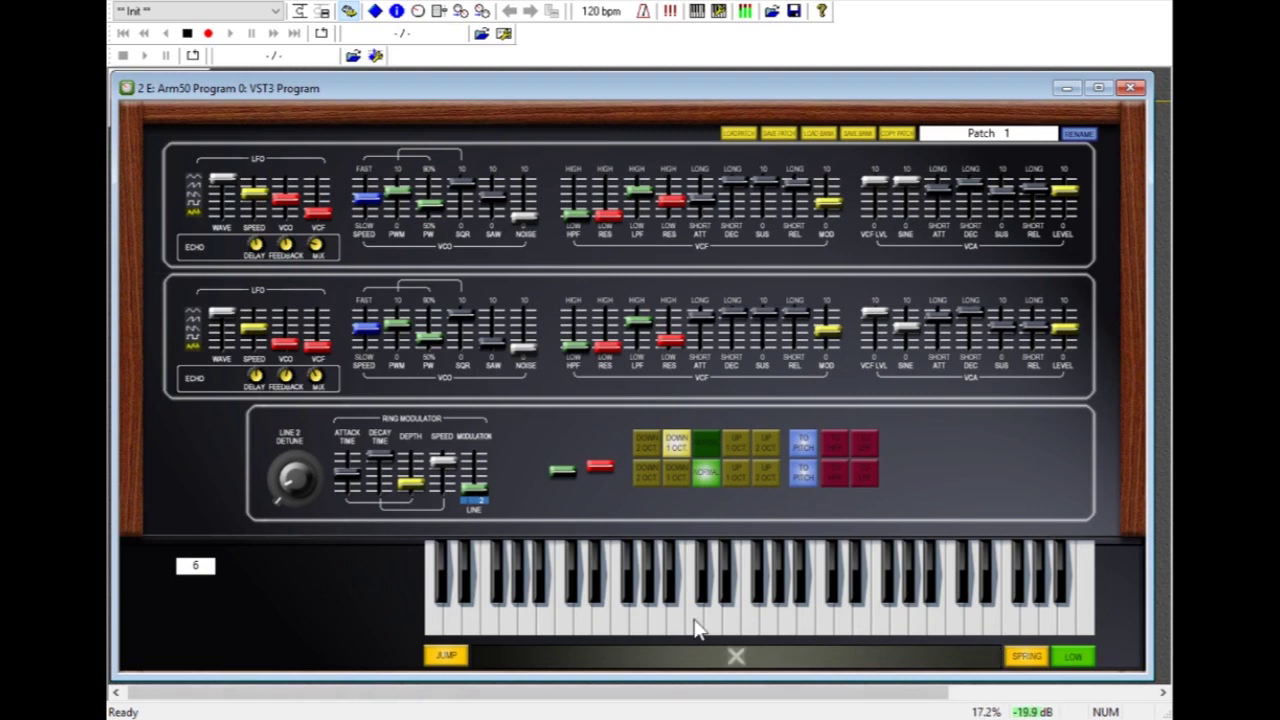
{"action": "left_click_drag", "start_coordinate": [676, 660], "coordinate": [540, 665]}
Lower the VCA Sine level on both lines and reduce line 2's VCF level slightly.
{"action": "left_click_drag", "start_coordinate": [886, 327], "coordinate": [880, 347]}
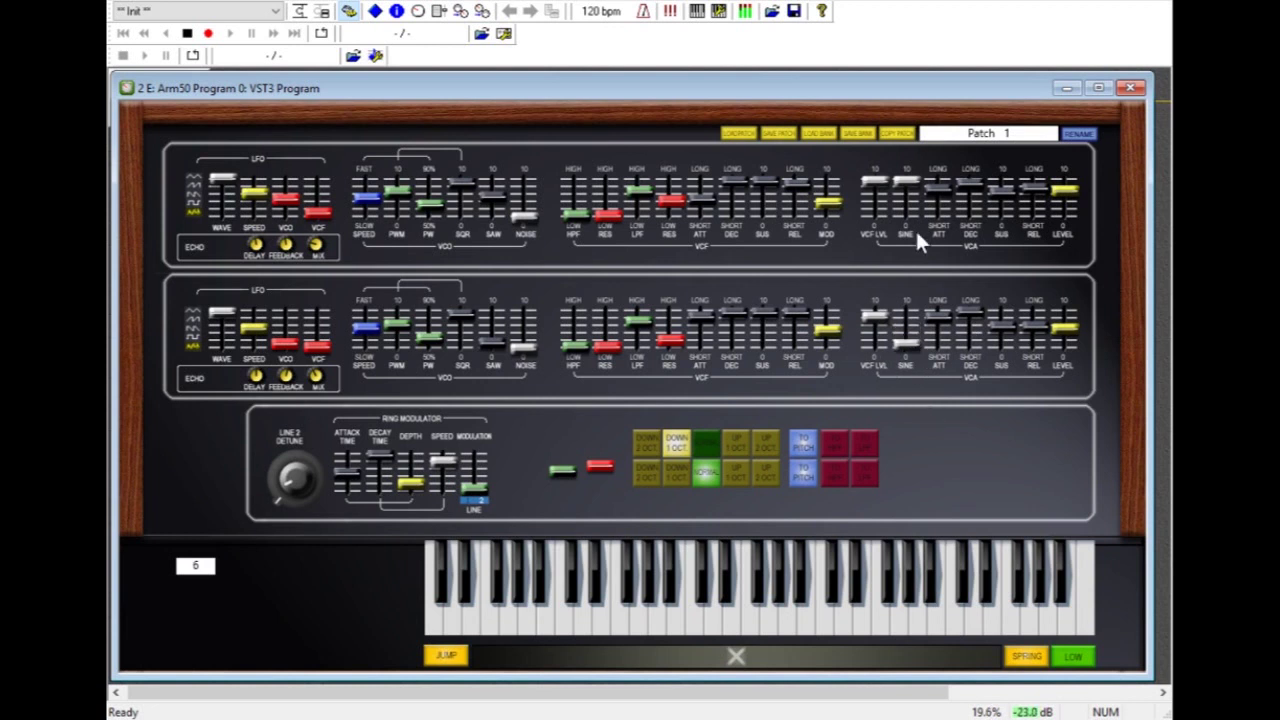
{"action": "left_click_drag", "start_coordinate": [914, 180], "coordinate": [915, 335]}
Set ring modulation to act on both lines 1 and 2, with Depth at mid-level and the Modulation slider lowered.
{"action": "left_click_drag", "start_coordinate": [471, 486], "coordinate": [480, 413]}
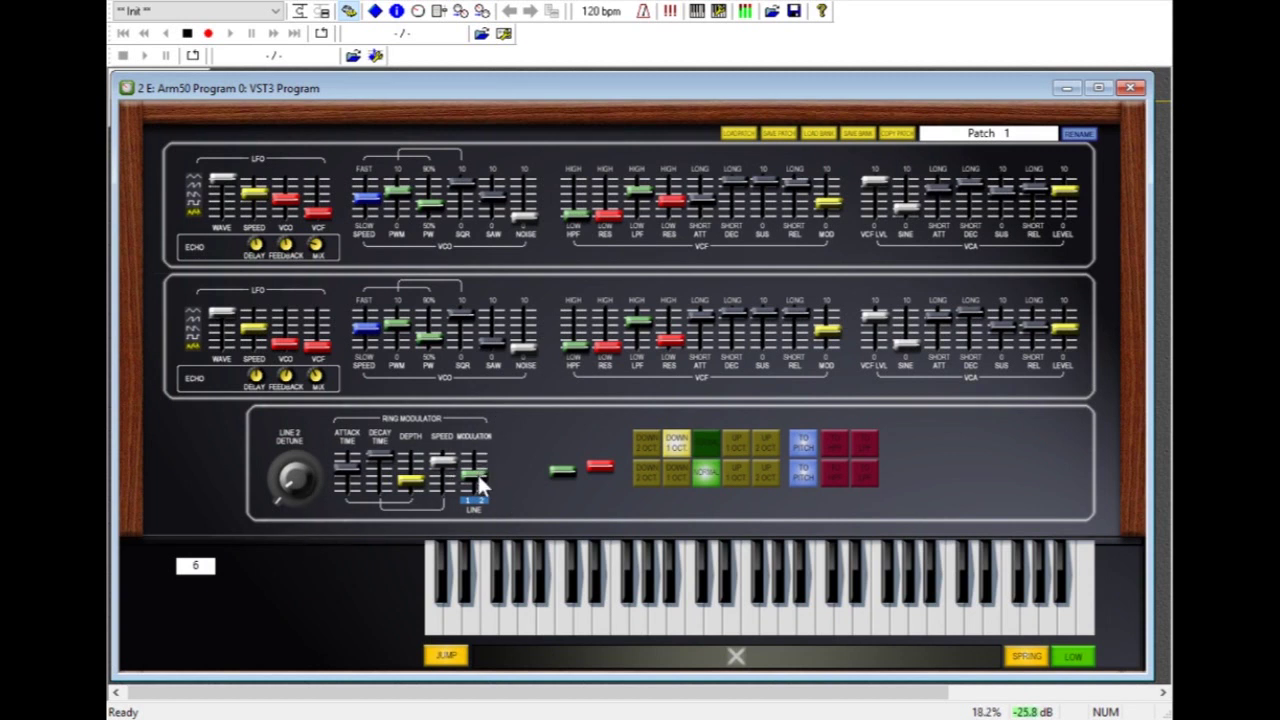
{"action": "left_click_drag", "start_coordinate": [478, 480], "coordinate": [427, 435]}
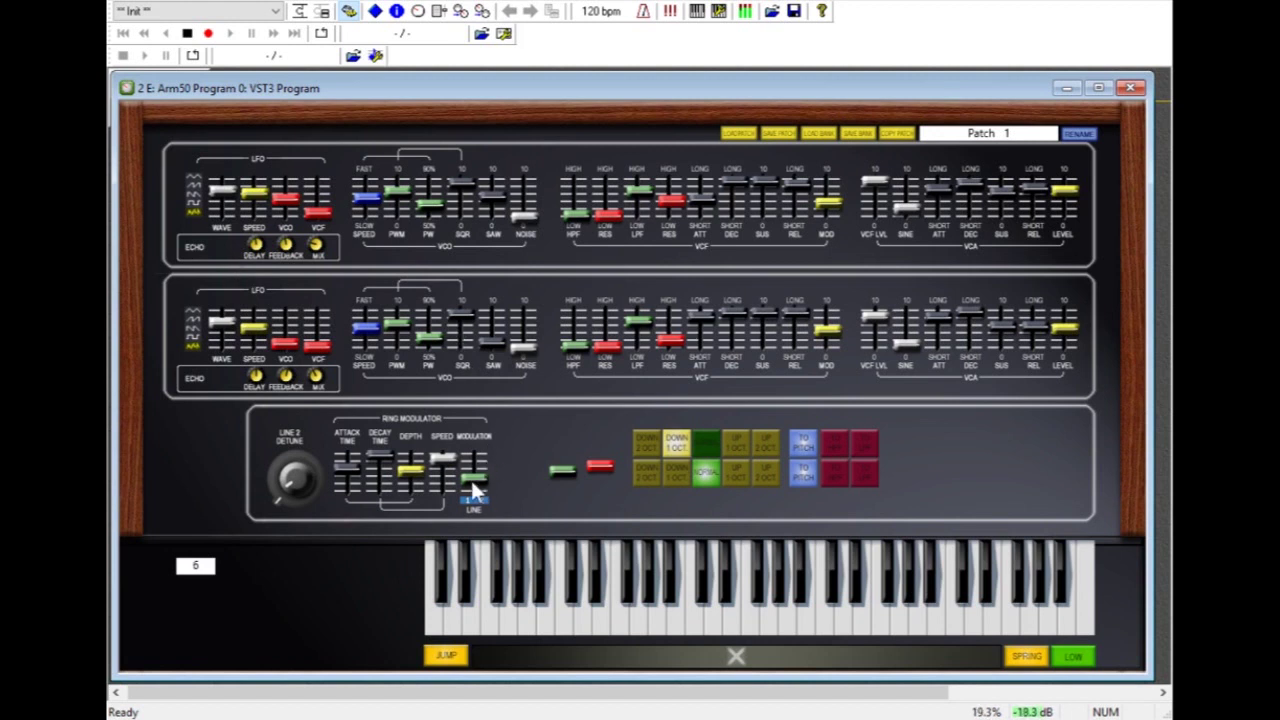
{"action": "left_click", "coordinate": [478, 487]}
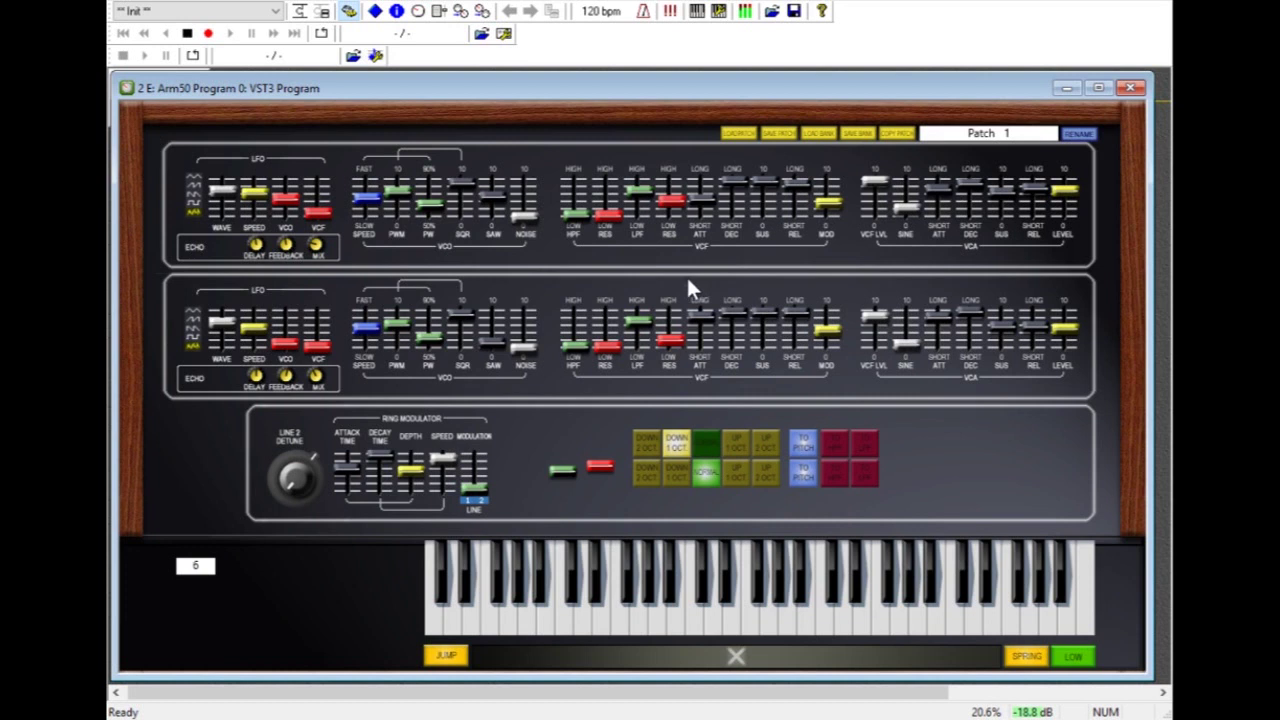
Raise line 1's HPF cutoff well above the middle and lower its LPF cutoff to about mid-level.
{"action": "left_click_drag", "start_coordinate": [567, 215], "coordinate": [587, 75]}
{"action": "left_click", "coordinate": [643, 195]}
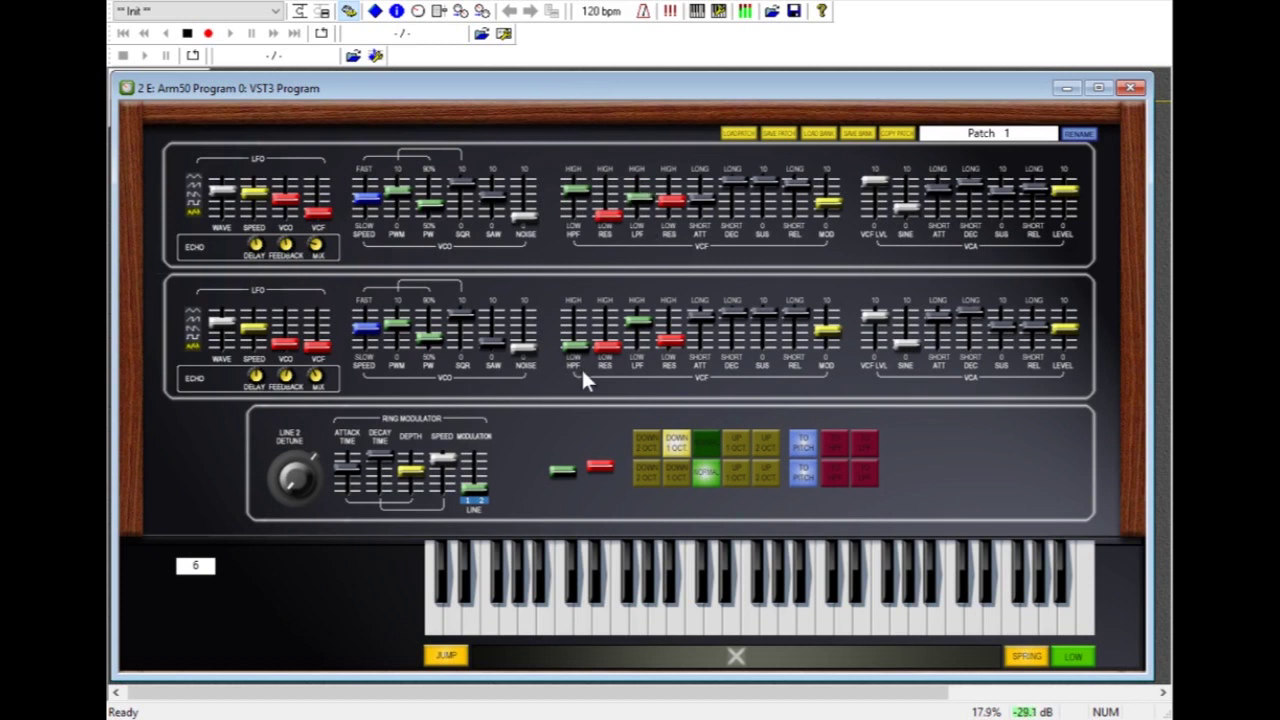
Raise line 2's HPF cutoff slightly with its resonance near maximum, and readjust the unlabelled green and red sliders.
{"action": "left_click_drag", "start_coordinate": [577, 320], "coordinate": [579, 287]}
{"action": "left_click_drag", "start_coordinate": [559, 465], "coordinate": [577, 435]}
{"action": "left_click_drag", "start_coordinate": [562, 511], "coordinate": [598, 455]}
{"action": "mouse_move", "coordinate": [606, 368]}
{"action": "left_mouse_down"}
{"action": "mouse_move", "coordinate": [623, 206]}
{"action": "mouse_move", "coordinate": [583, 362]}
{"action": "left_mouse_up"}
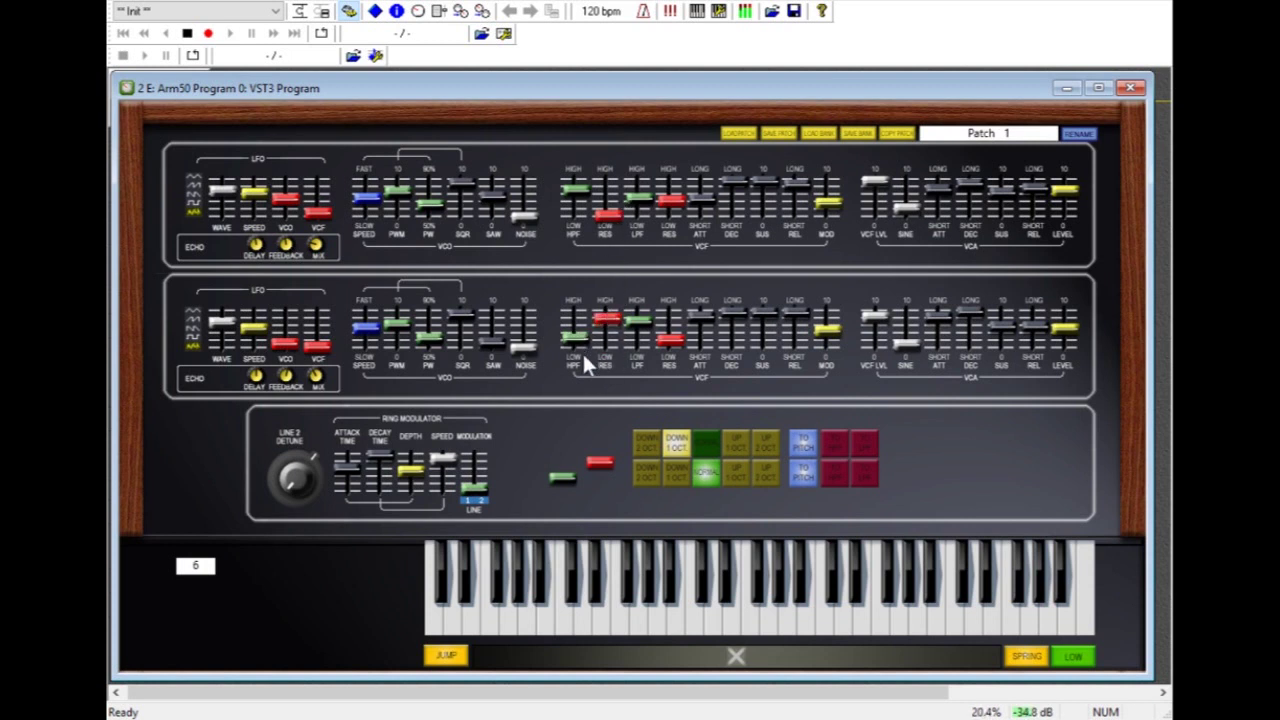
{"action": "left_click_drag", "start_coordinate": [560, 474], "coordinate": [560, 452]}
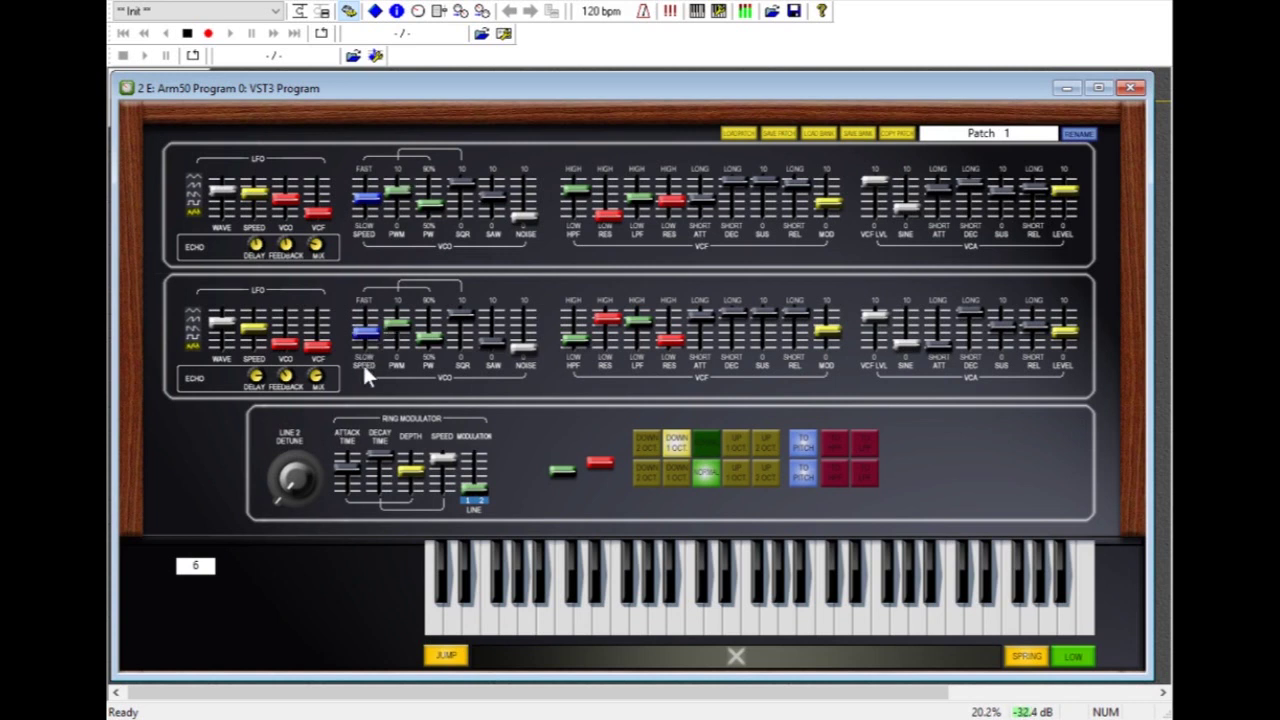
Set line 2's VCO PWM to maximum and SAW to mid-level, raise its PW and Speed slightly, and lower its HPF slightly.
{"action": "left_click", "coordinate": [489, 335]}
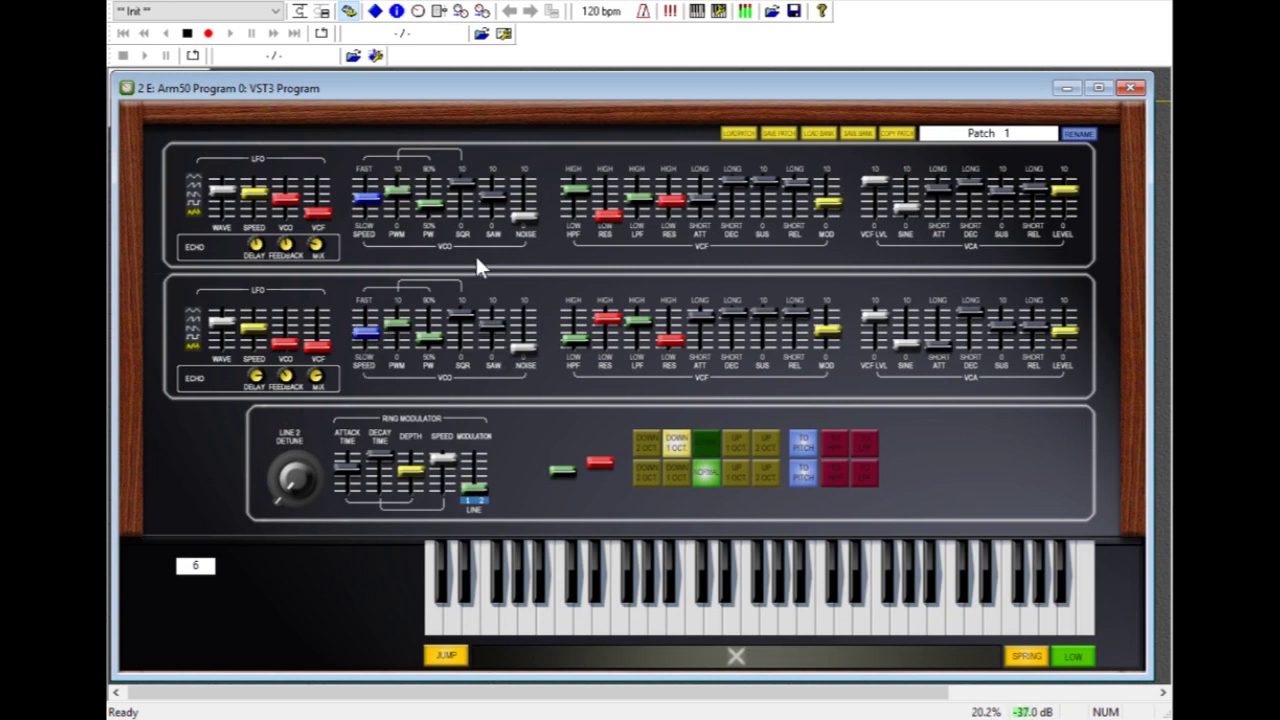
{"action": "left_click_drag", "start_coordinate": [533, 345], "coordinate": [522, 314]}
{"action": "left_click", "coordinate": [523, 347]}
{"action": "left_click", "coordinate": [429, 333]}
{"action": "left_click", "coordinate": [397, 313]}
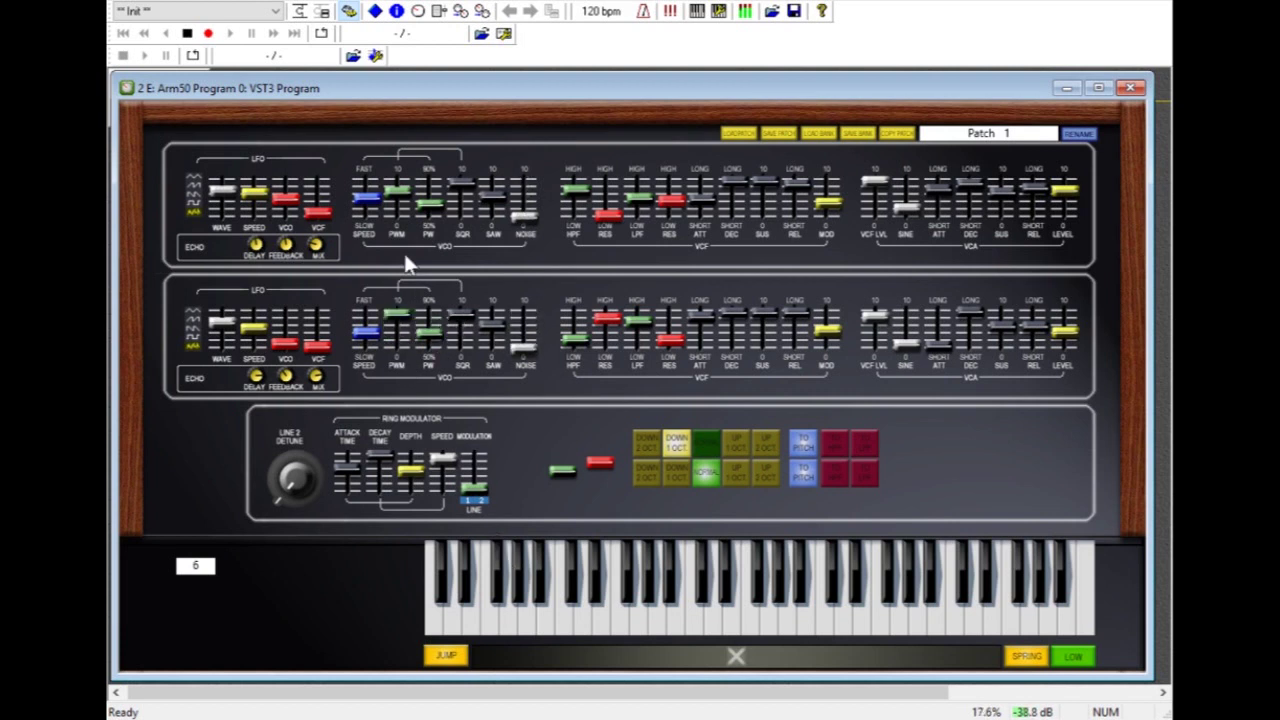
{"action": "left_click", "coordinate": [367, 326]}
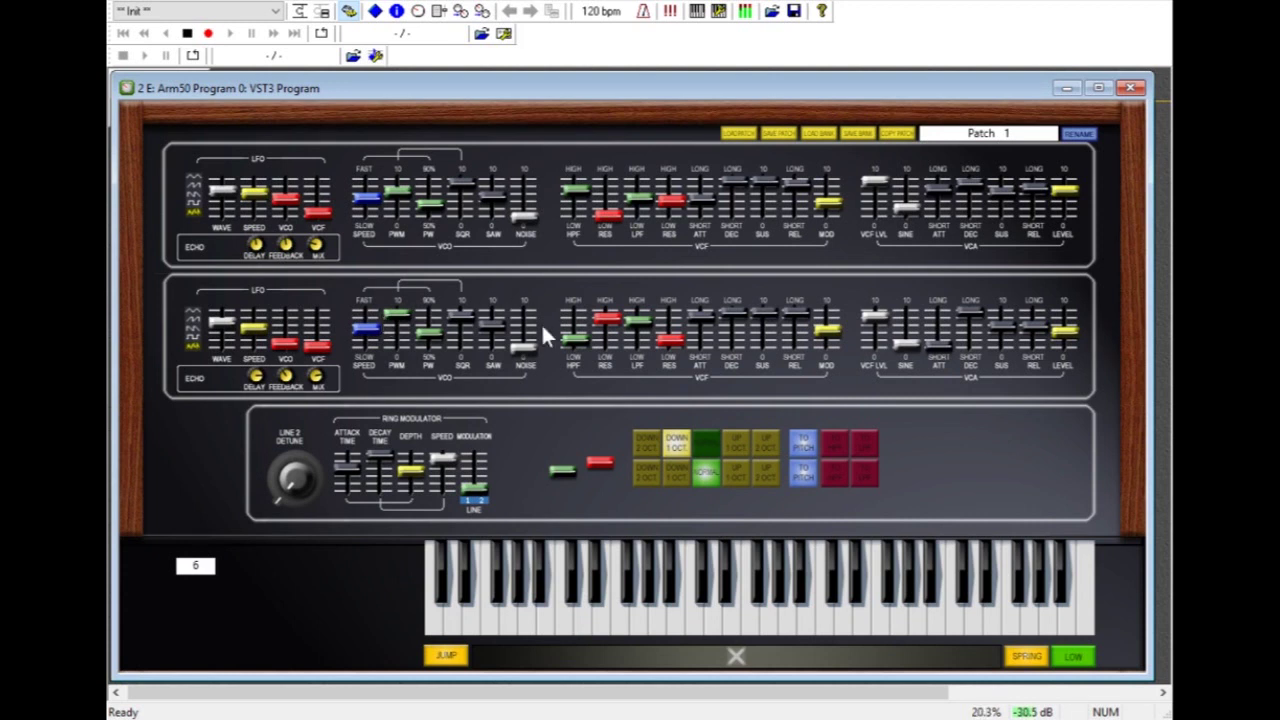
{"action": "left_click_drag", "start_coordinate": [587, 343], "coordinate": [582, 317]}
Turn off To Pitch for both lines, enable To HPF and To LPF for line 2, and set the ribbon to High with Spring off.
{"action": "left_click", "coordinate": [805, 470]}
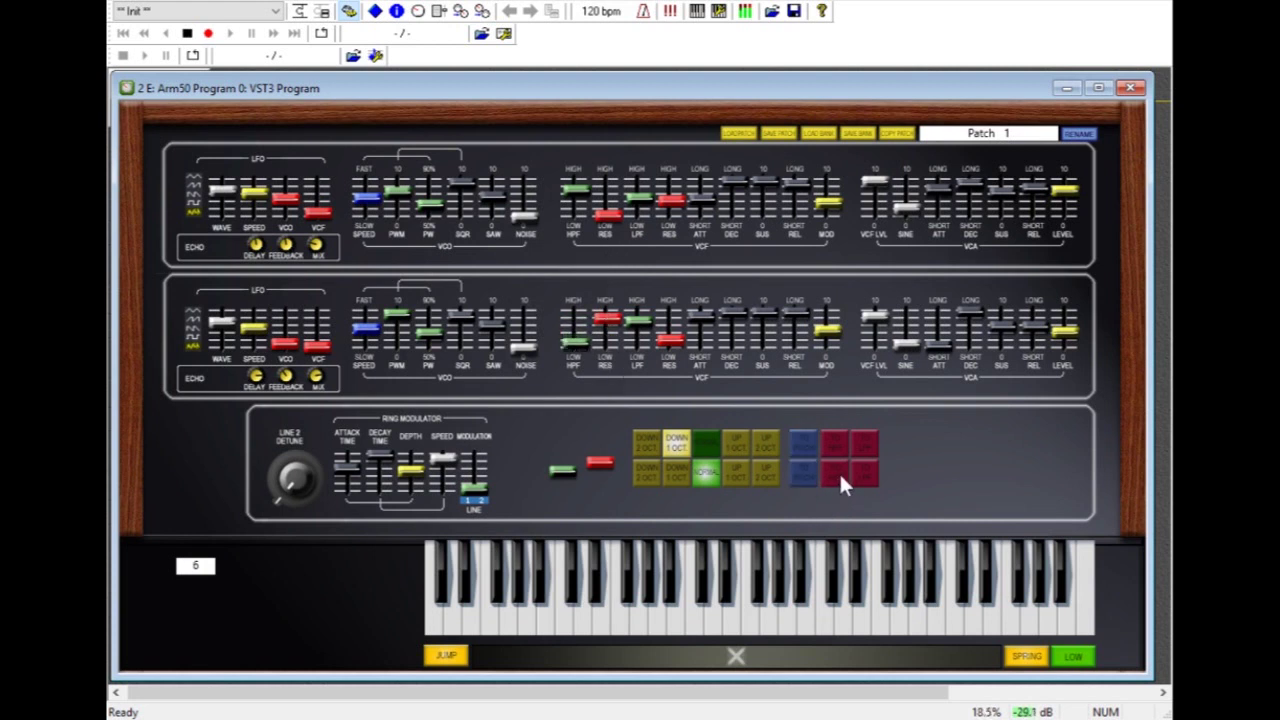
{"action": "left_click", "coordinate": [839, 481]}
{"action": "left_click", "coordinate": [857, 474]}
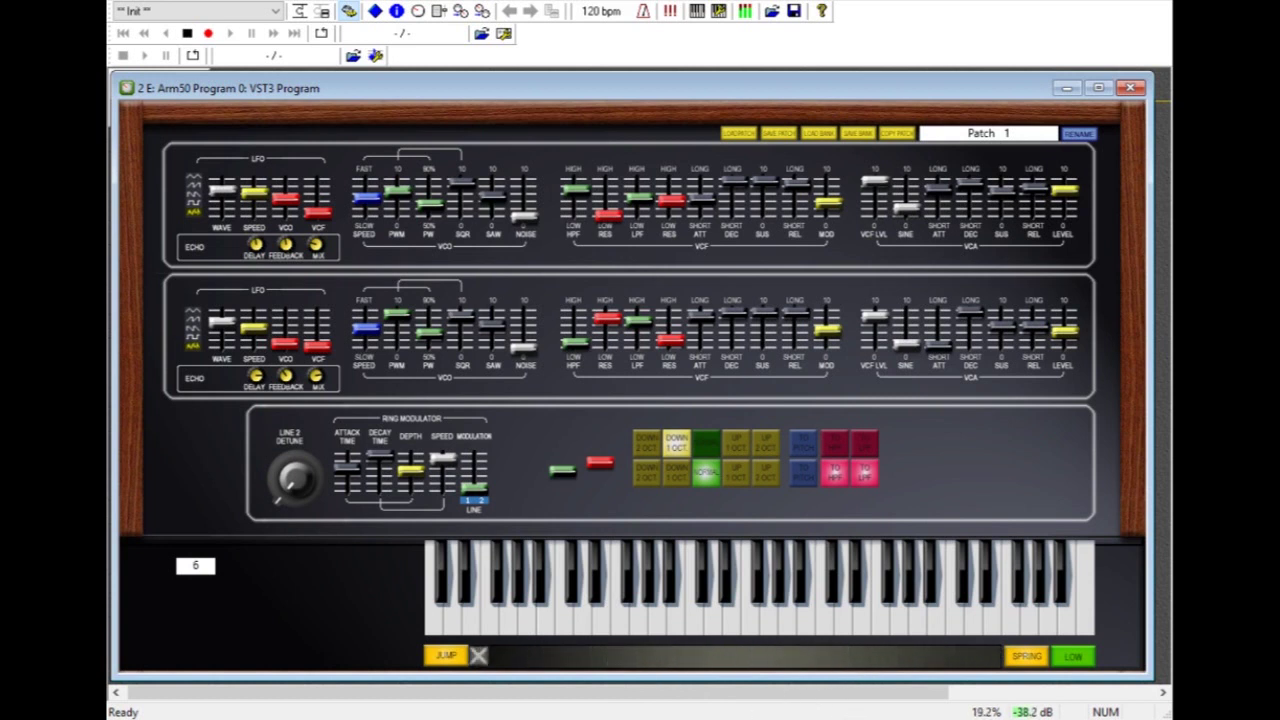
{"action": "left_click", "coordinate": [1070, 657]}
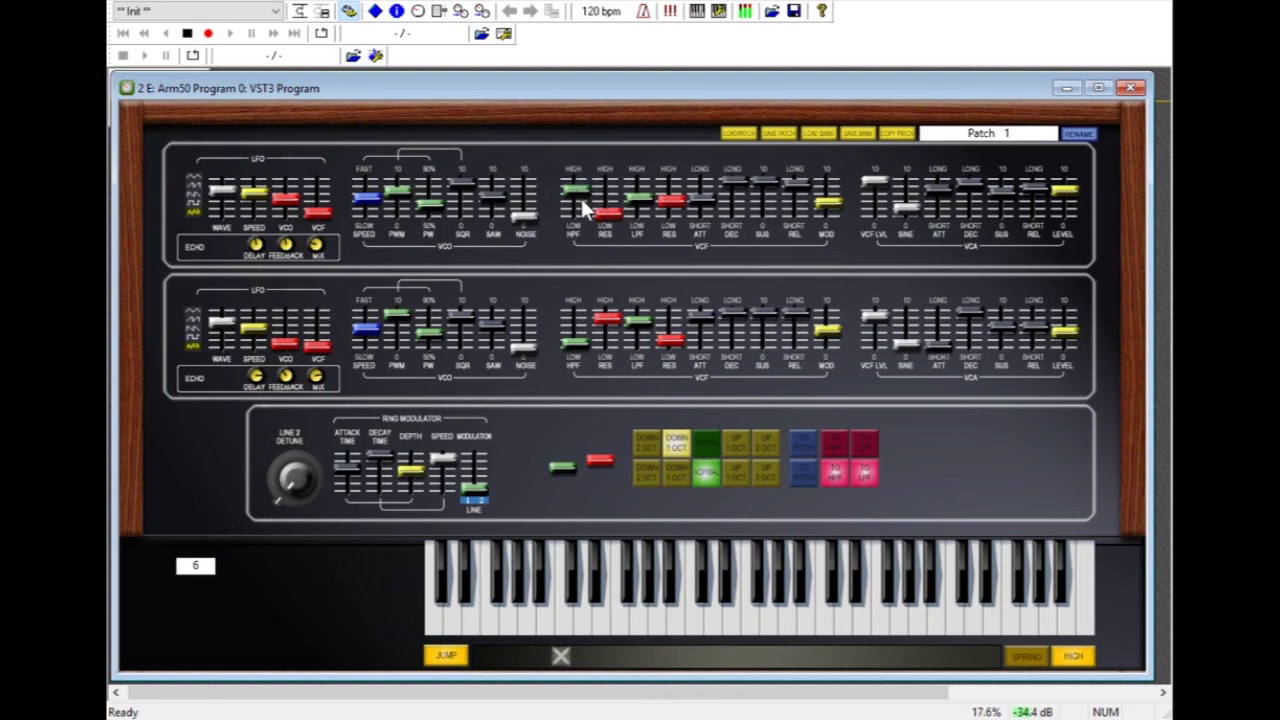
Lower line 1's HPF and line 2's LPF cutoffs to about the middle, and raise line 2's LPF resonance near maximum.
{"action": "left_click_drag", "start_coordinate": [584, 245], "coordinate": [582, 264]}
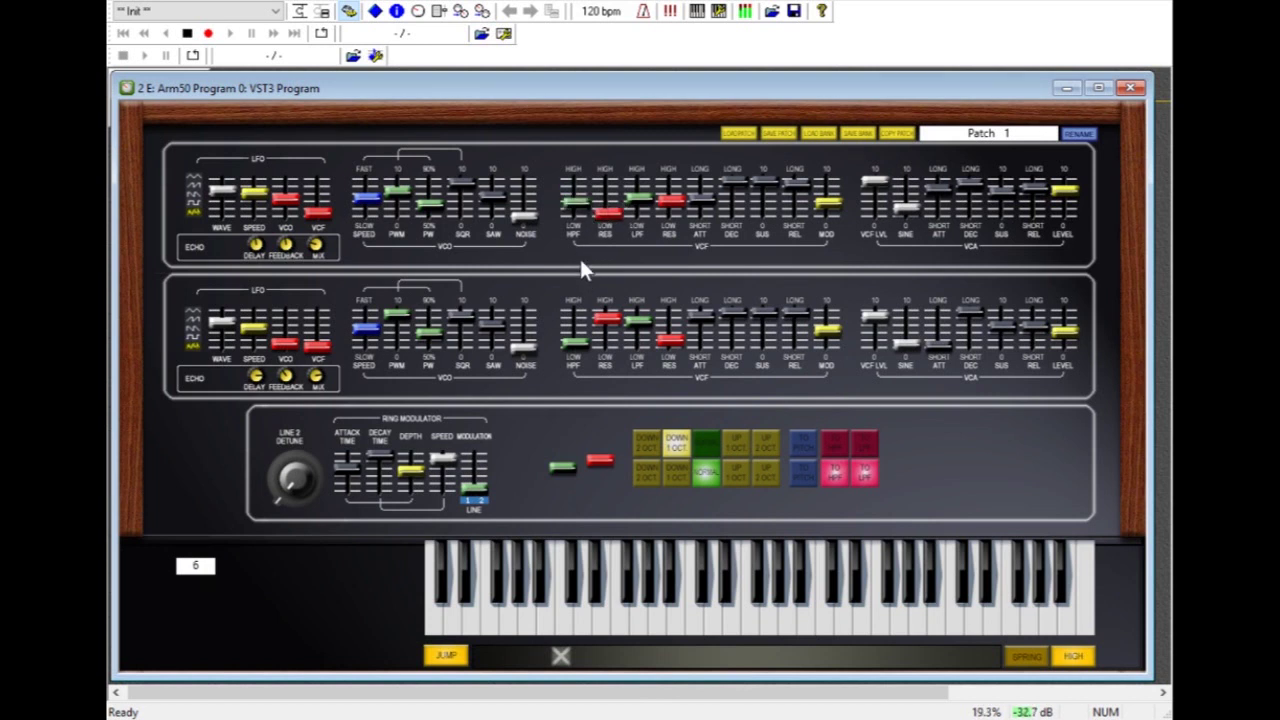
{"action": "left_click_drag", "start_coordinate": [639, 323], "coordinate": [648, 388]}
{"action": "left_click_drag", "start_coordinate": [668, 341], "coordinate": [679, 215]}
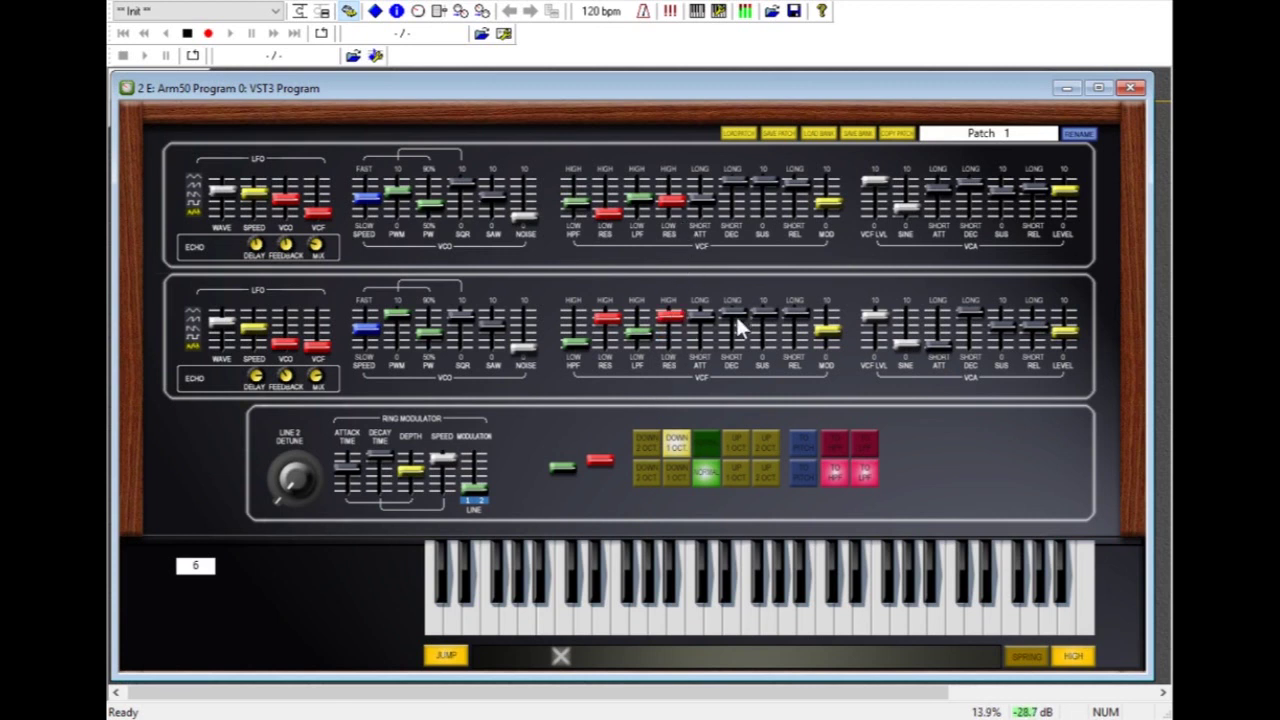
Shorten line 2's VCF attack to minimum and lower its decay, sustain and release.
{"action": "left_click_drag", "start_coordinate": [704, 368], "coordinate": [707, 408]}
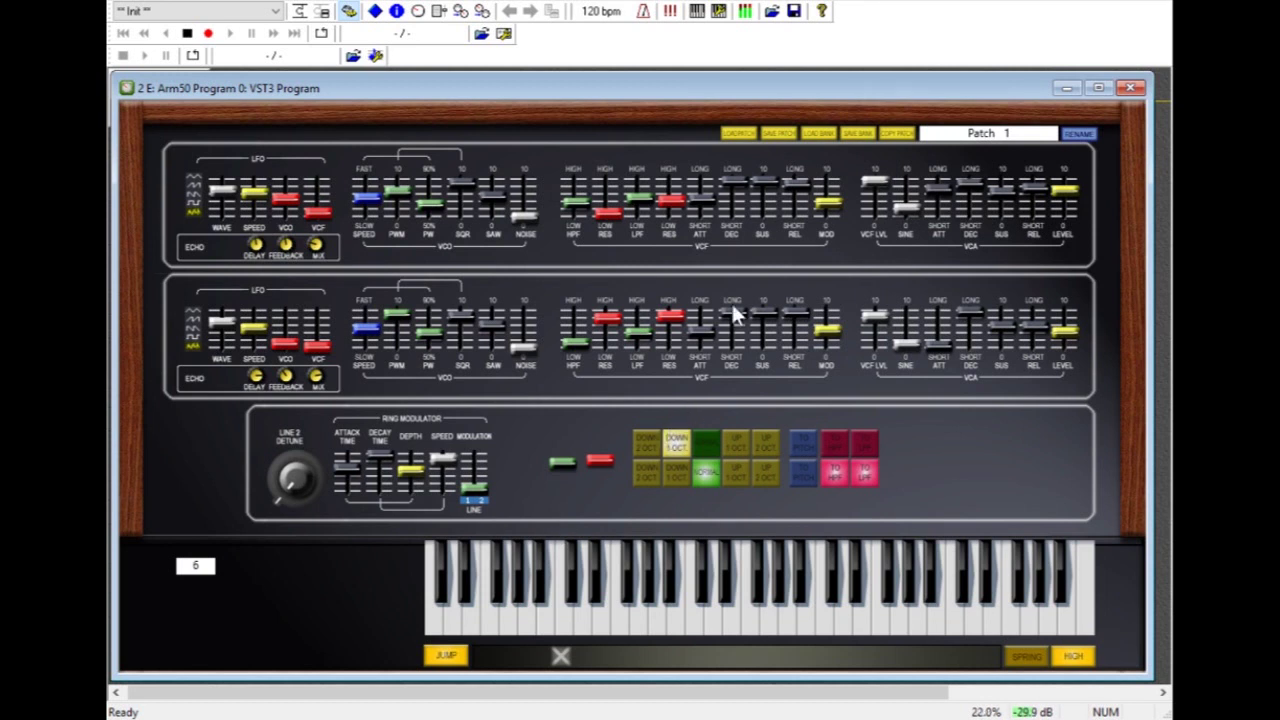
{"action": "left_click_drag", "start_coordinate": [705, 336], "coordinate": [790, 372]}
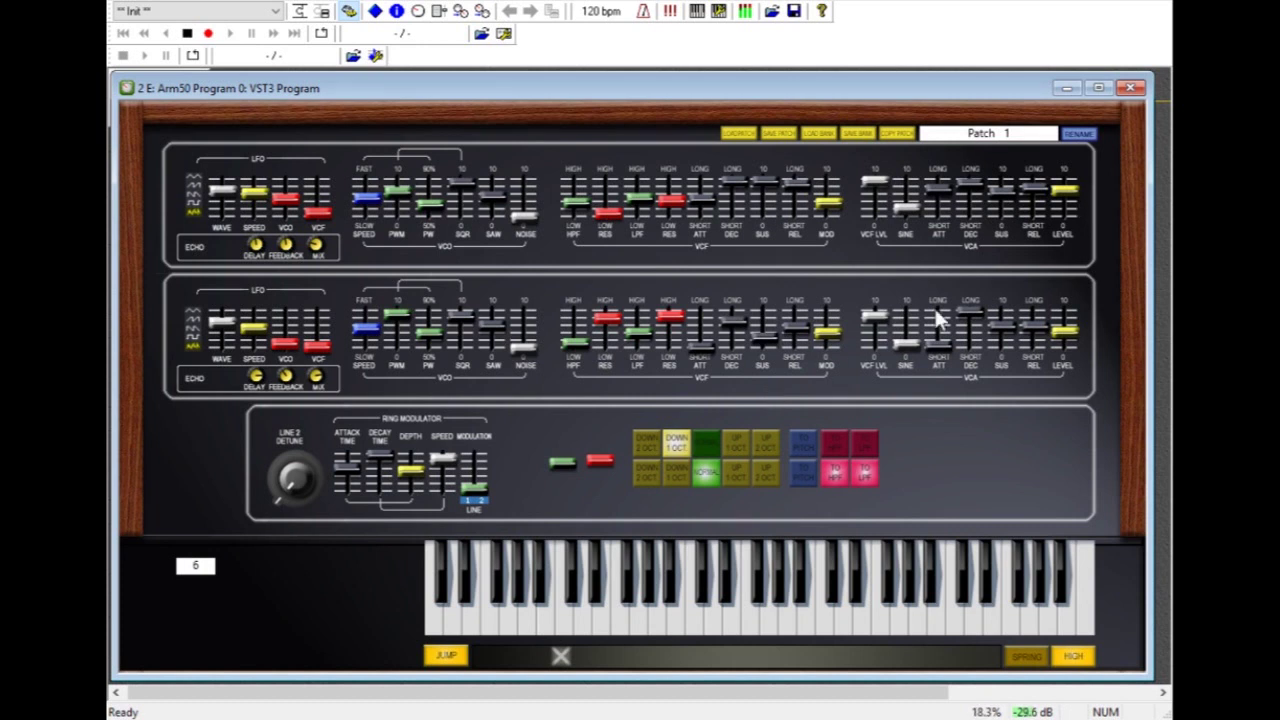
Try other octave settings for line 1, return it to Normal, and transpose line 2 down 1 octave.
{"action": "left_click", "coordinate": [647, 451]}
{"action": "left_click", "coordinate": [757, 441]}
{"action": "left_click", "coordinate": [703, 446]}
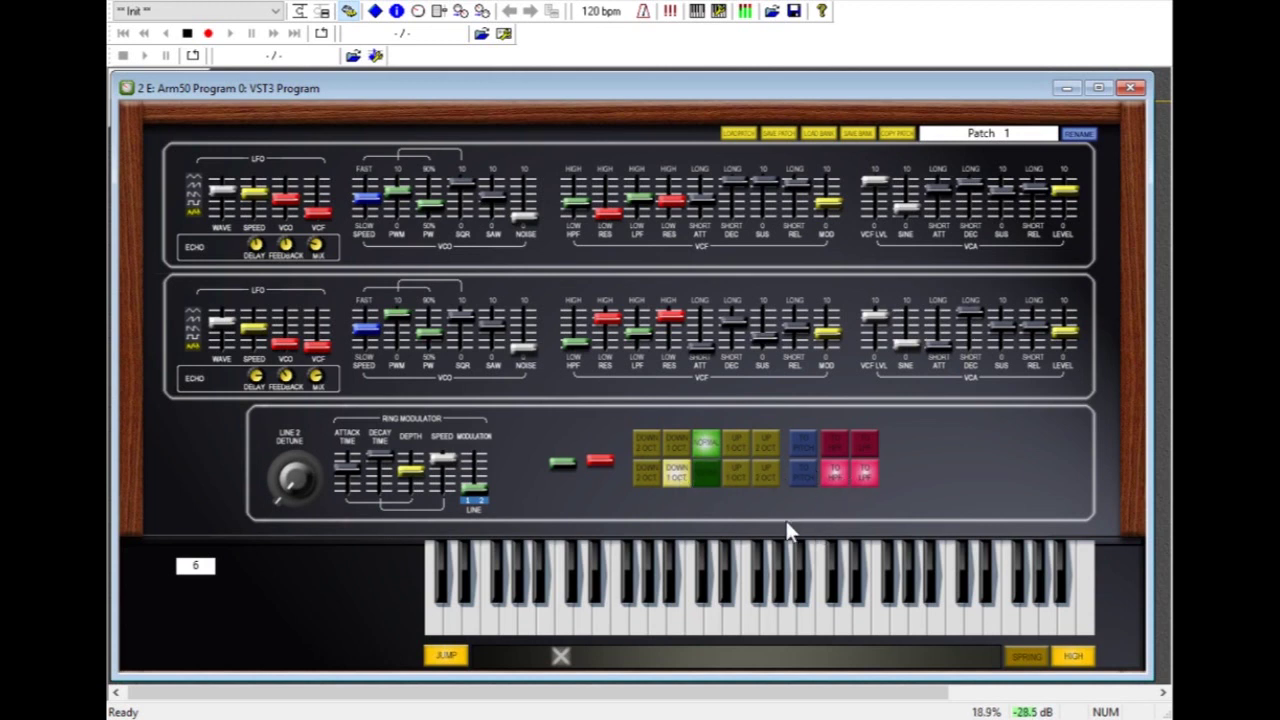
Sweep the ribbon and change line 2's ribbon routing from To HPF to To Pitch, keeping To LPF enabled.
{"action": "mouse_move", "coordinate": [566, 660]}
{"action": "left_mouse_down"}
{"action": "mouse_move", "coordinate": [713, 660]}
{"action": "mouse_move", "coordinate": [614, 711]}
{"action": "mouse_move", "coordinate": [532, 716]}
{"action": "left_mouse_up"}
{"action": "left_click", "coordinate": [836, 472]}
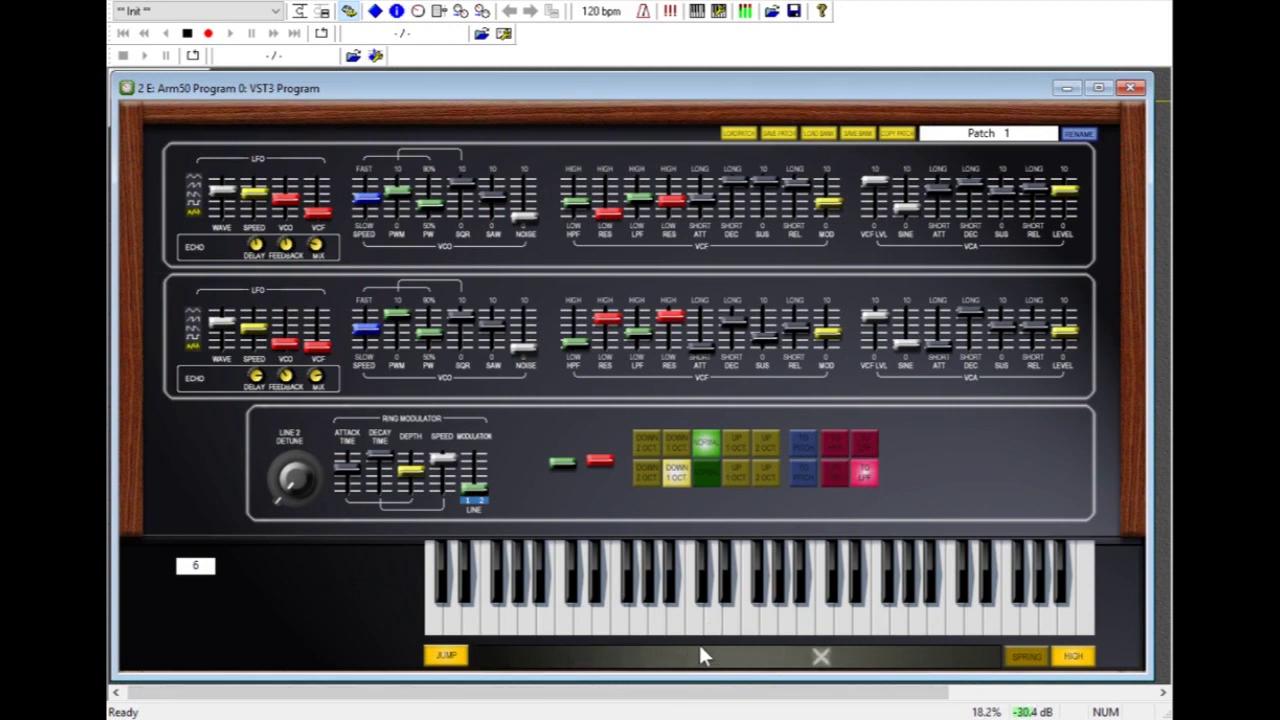
{"action": "left_click", "coordinate": [804, 480]}
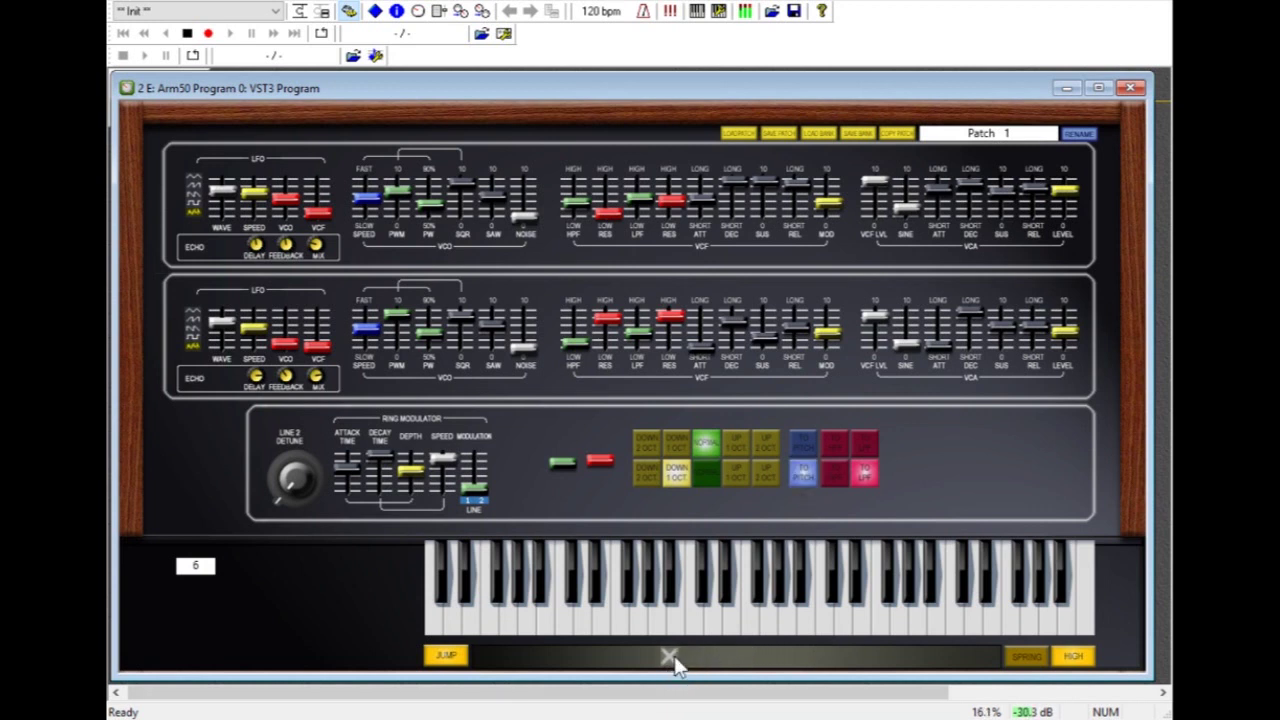